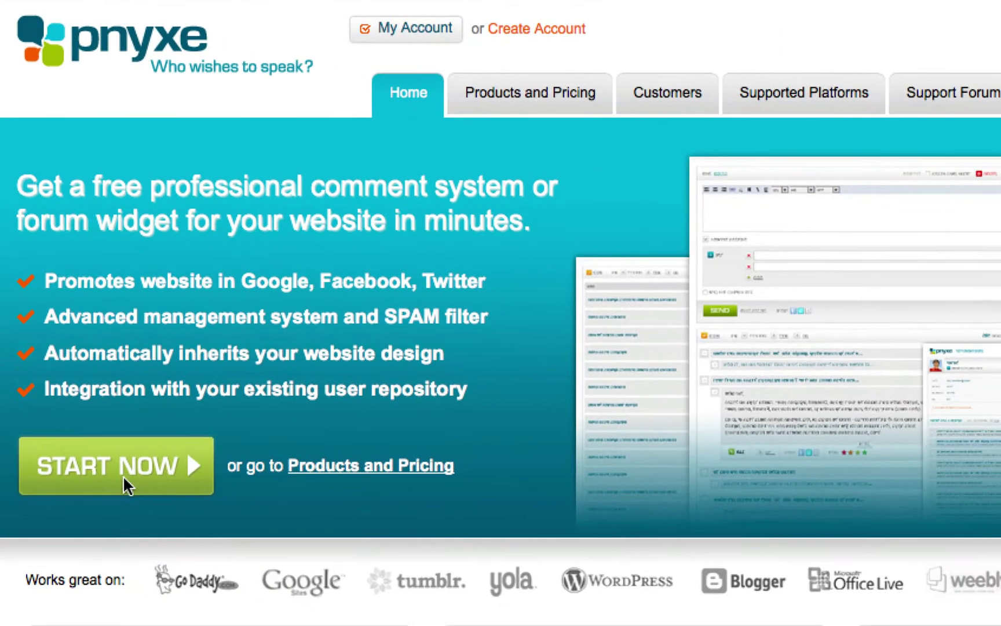
Start signing up for a free Pnyxe account from the home page
click(364, 583)
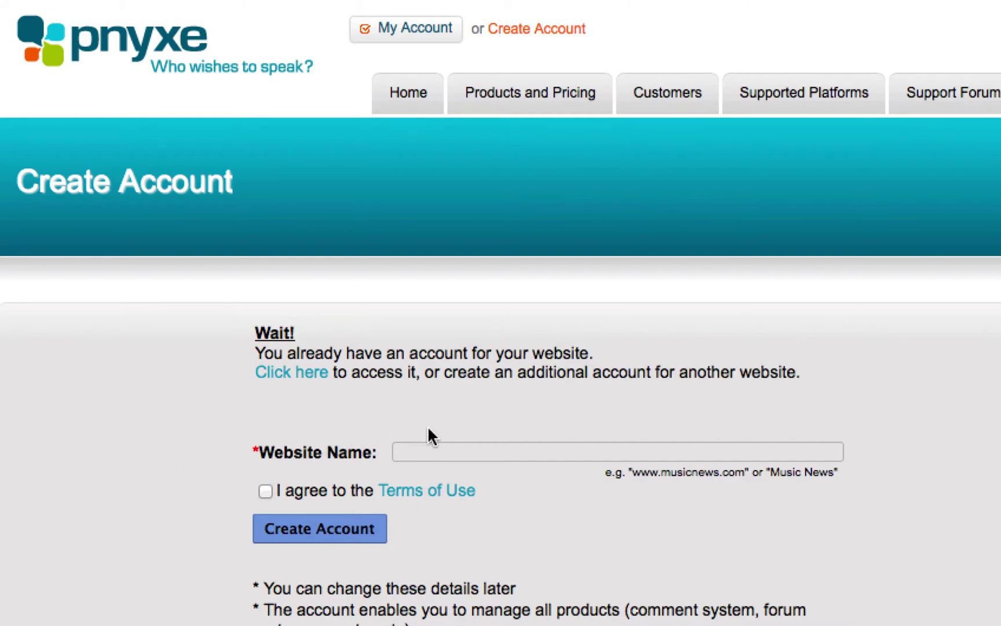
Create a Pnyxe account for website 'IPT387-Comment Box Demo', agreeing to the Terms of Use
click(424, 451)
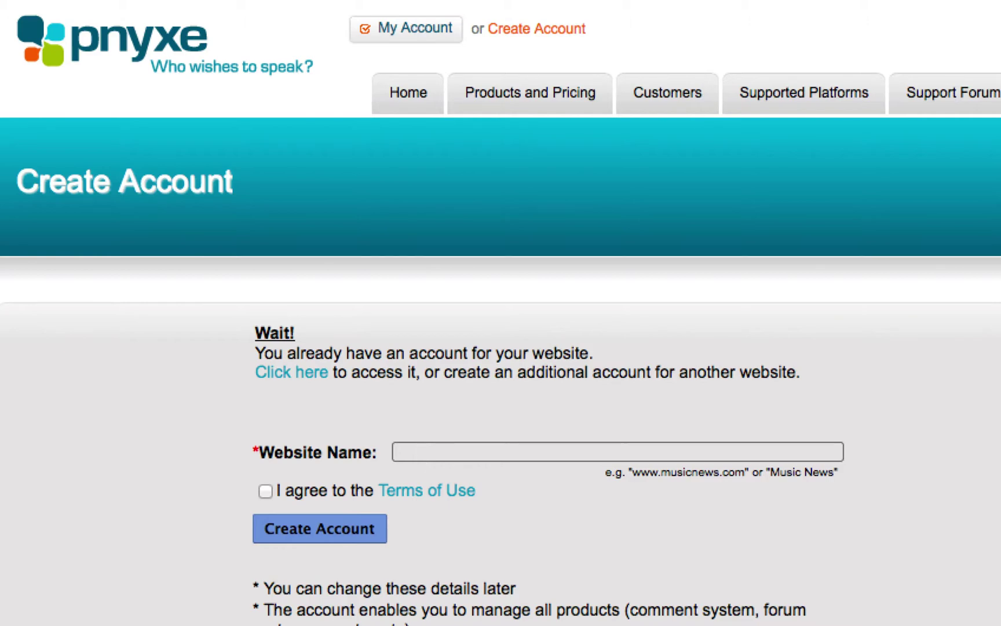
click(465, 454)
text(IPT387-Comment)
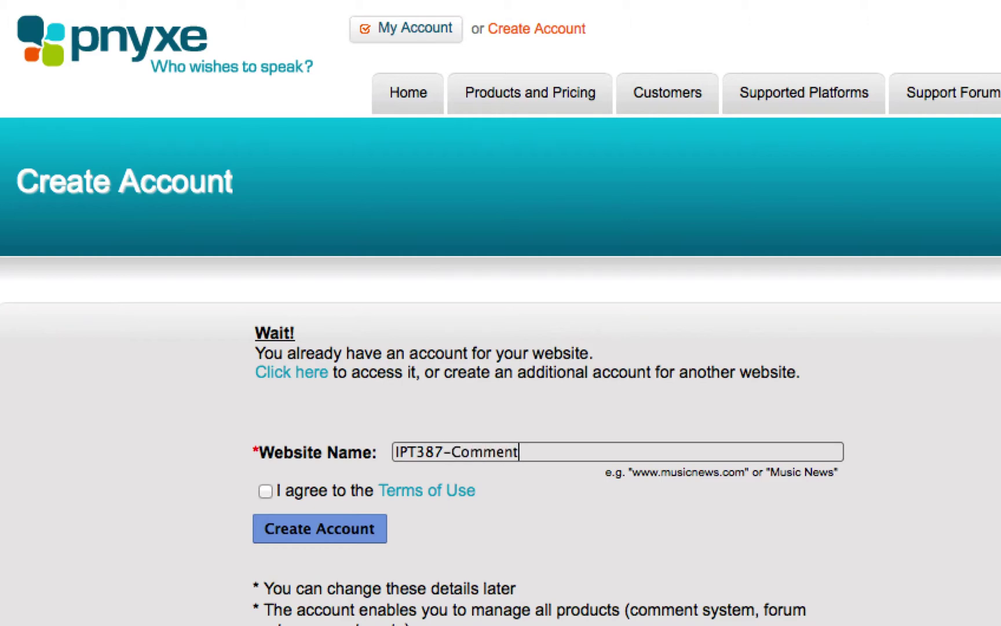
text( Box Demo)
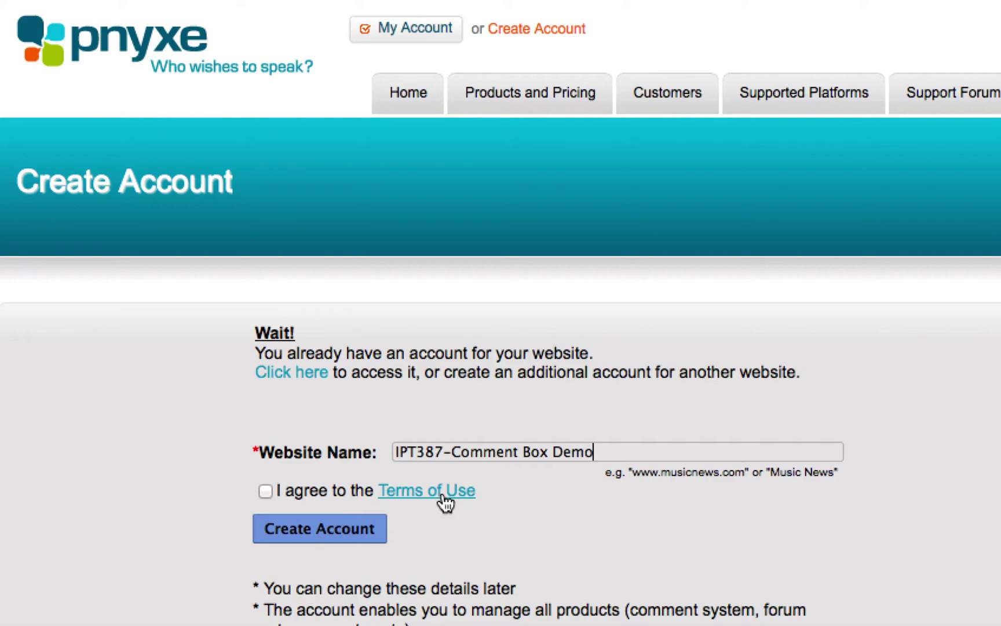
click(264, 491)
click(334, 530)
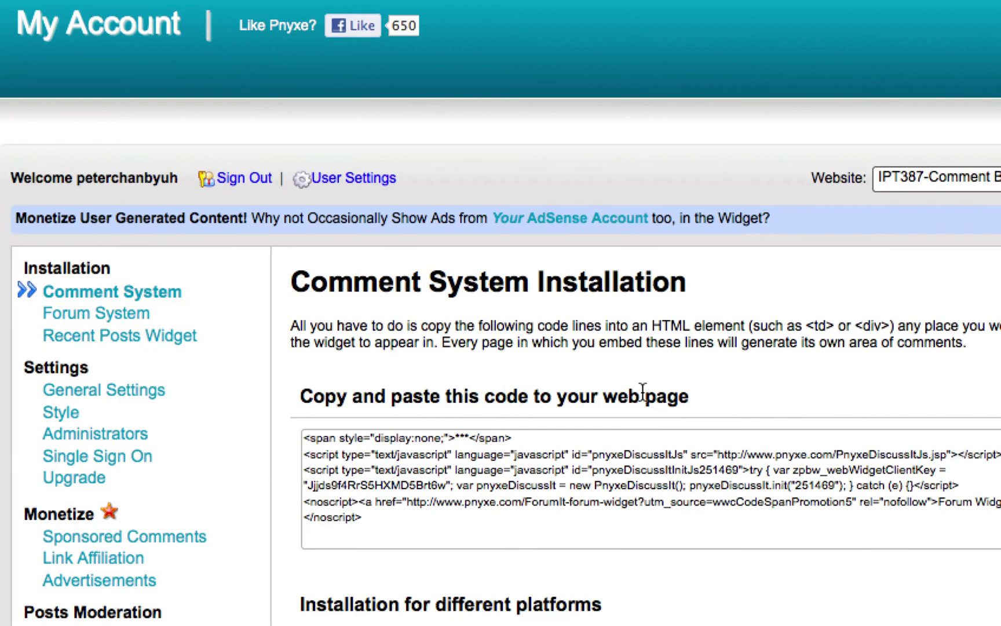
Open the Google Sites installation instructions under 'Installation for different platforms'
scroll(686, 351, down, 7)
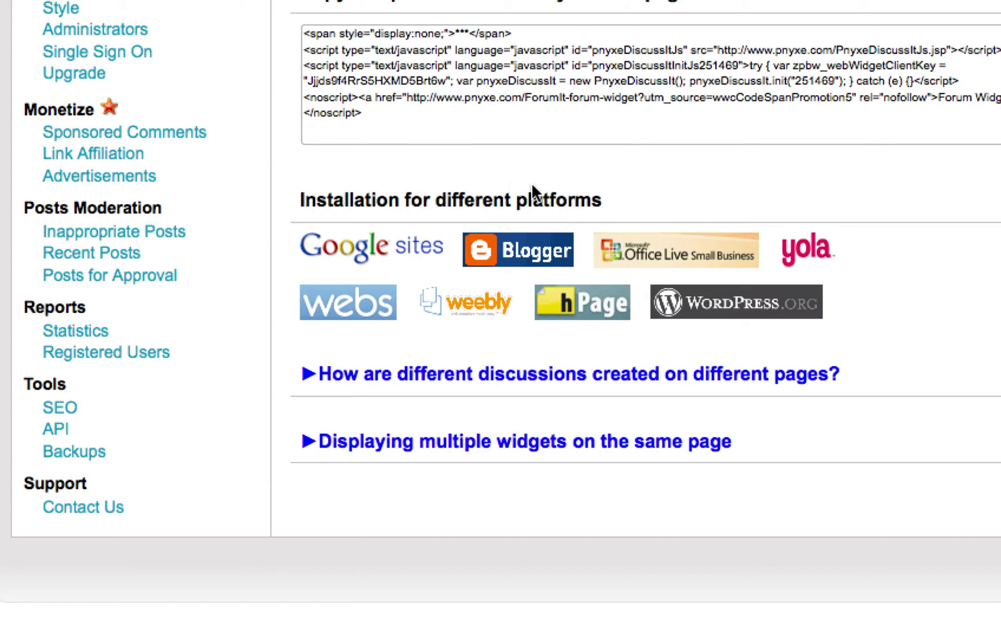
click(384, 260)
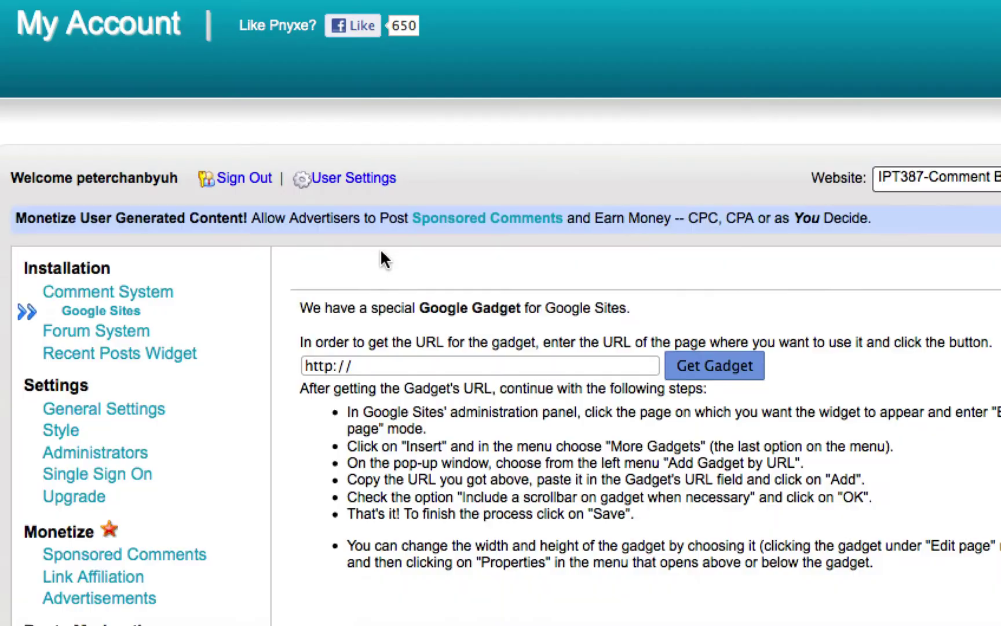
scroll(540, 529, down, 6)
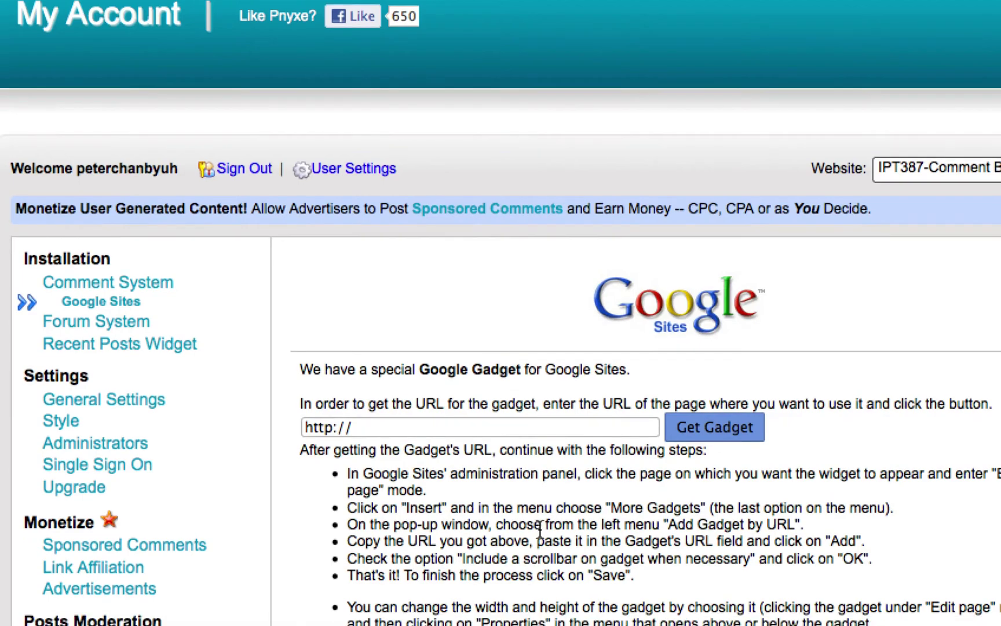
Select and copy the Comment Box page's full web address
click(367, 110)
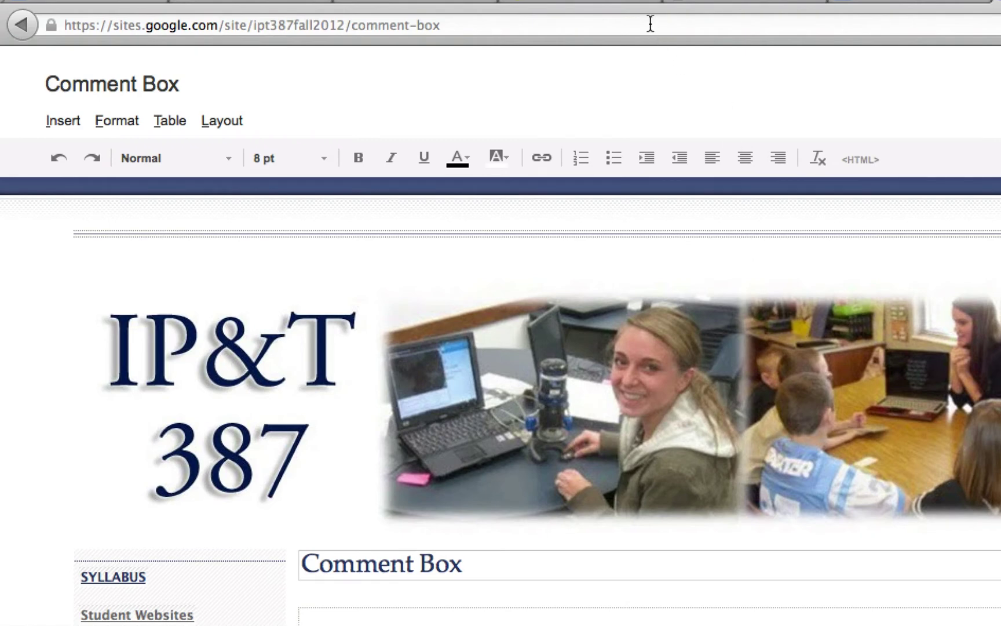
click(652, 25)
key(super+c)
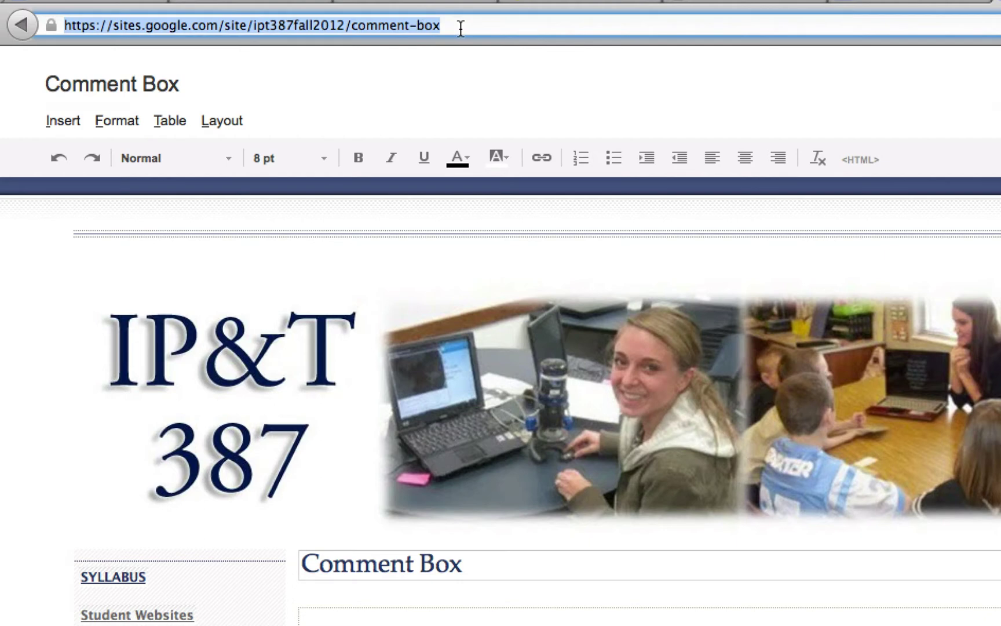
click(933, 1)
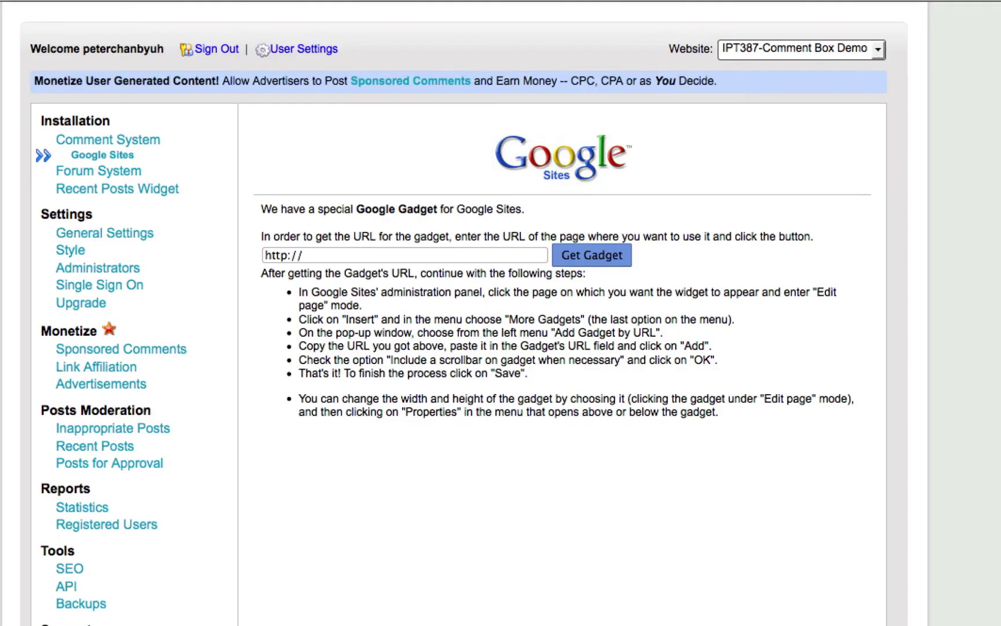
click(282, 251)
key(shift+Left)
key(shift+Left)
key(shift+Left)
key(shift+Left)
key(shift+Left)
key(shift+Left)
key(shift+Left)
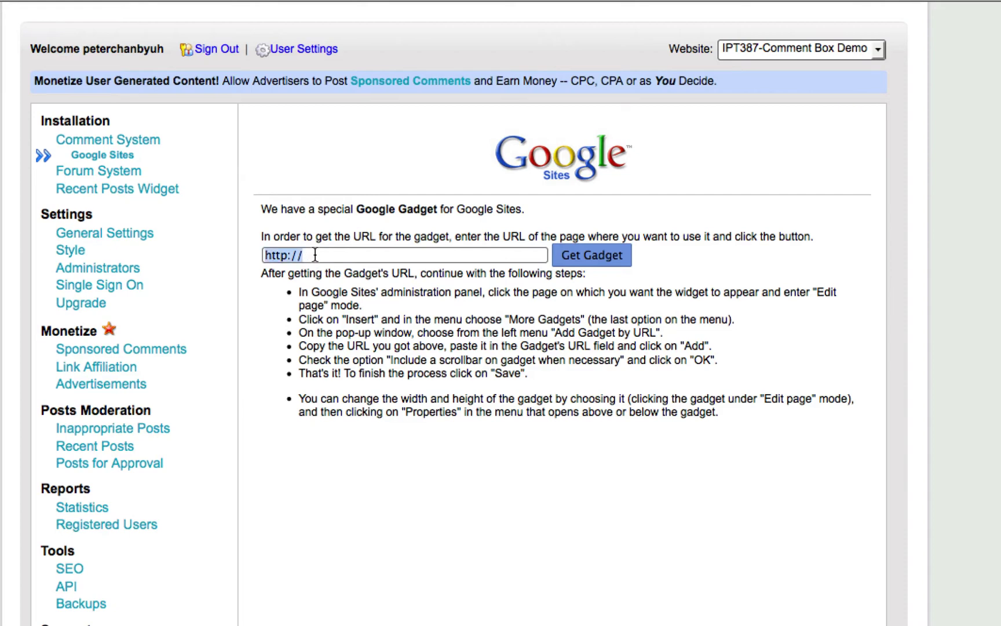
key(BackSpace)
key(super+v)
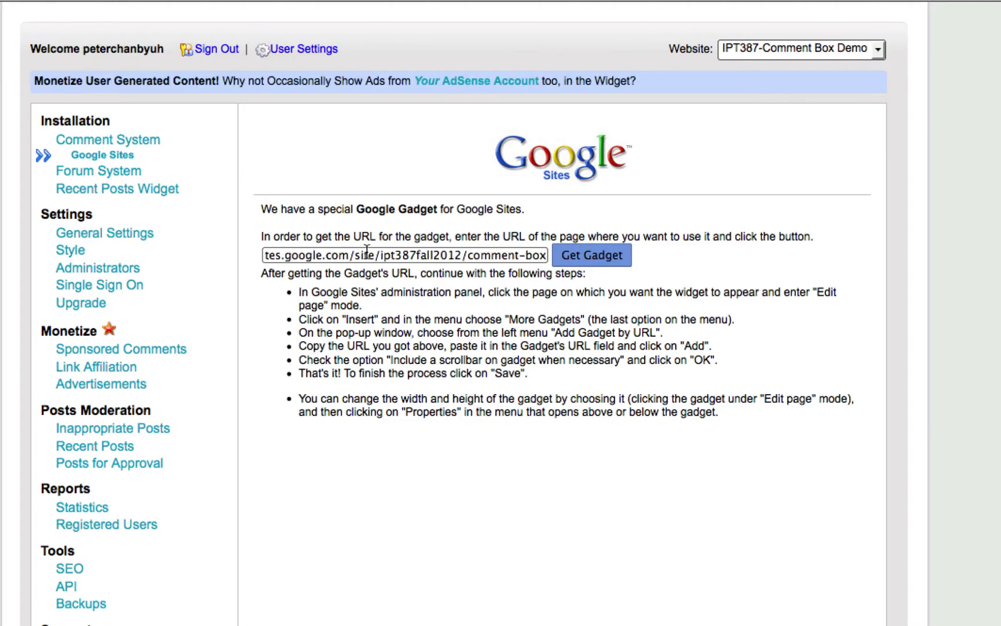
Generate the gadget URL for that page and select the whole generated URL
click(594, 256)
click(627, 288)
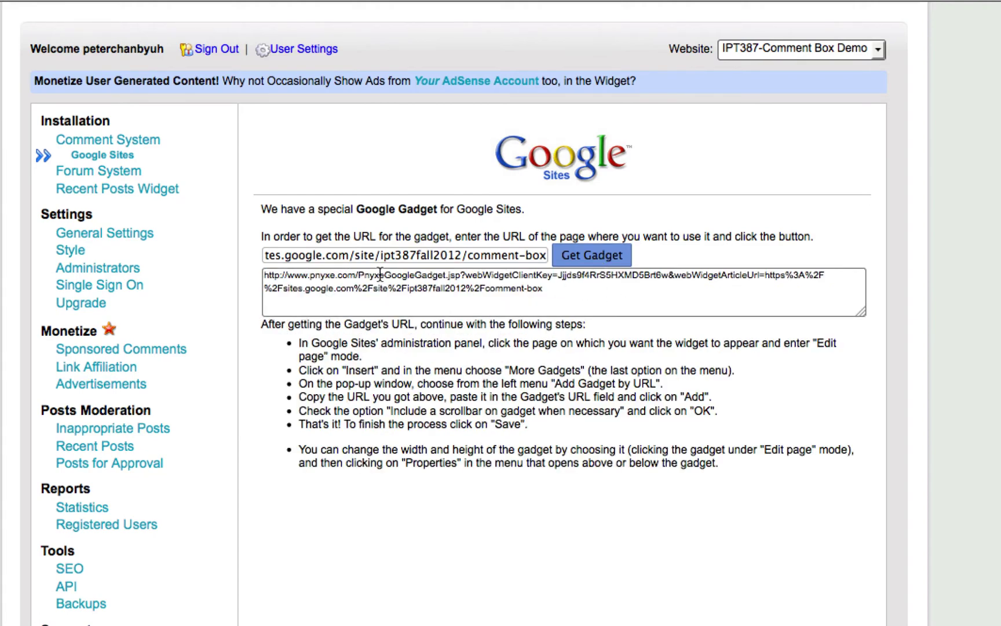
key(super+a)
shift+click(506, 293)
shift+click(547, 297)
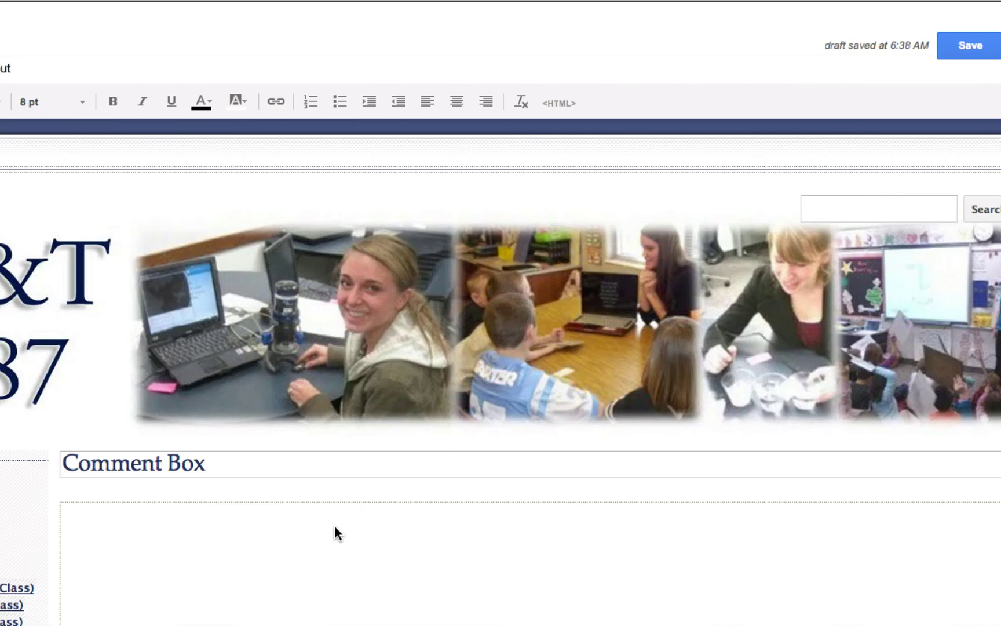
click(324, 548)
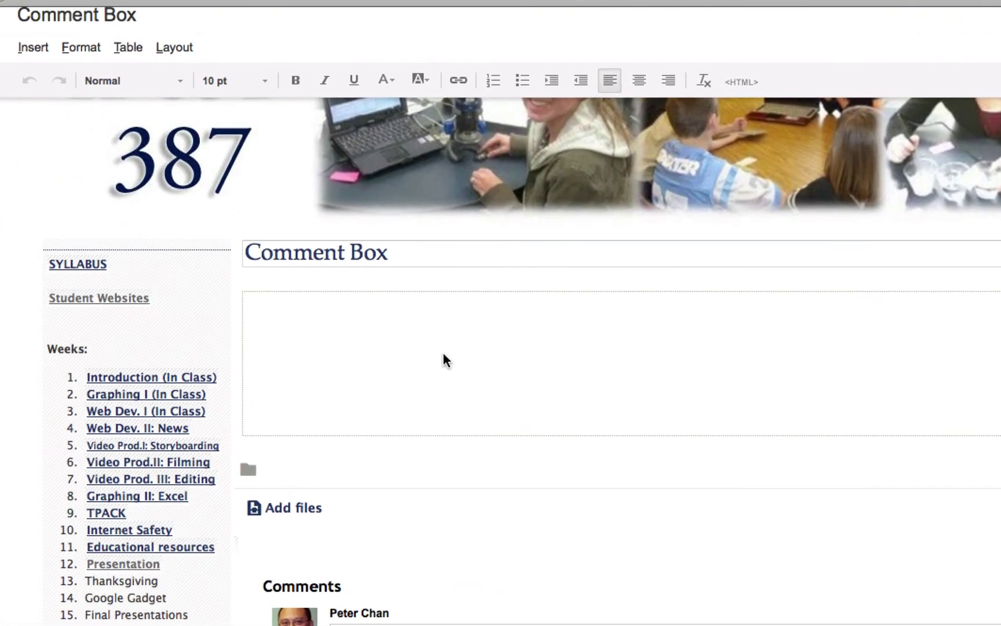
Open the full gadget catalogue and choose Add gadget by URL
click(41, 55)
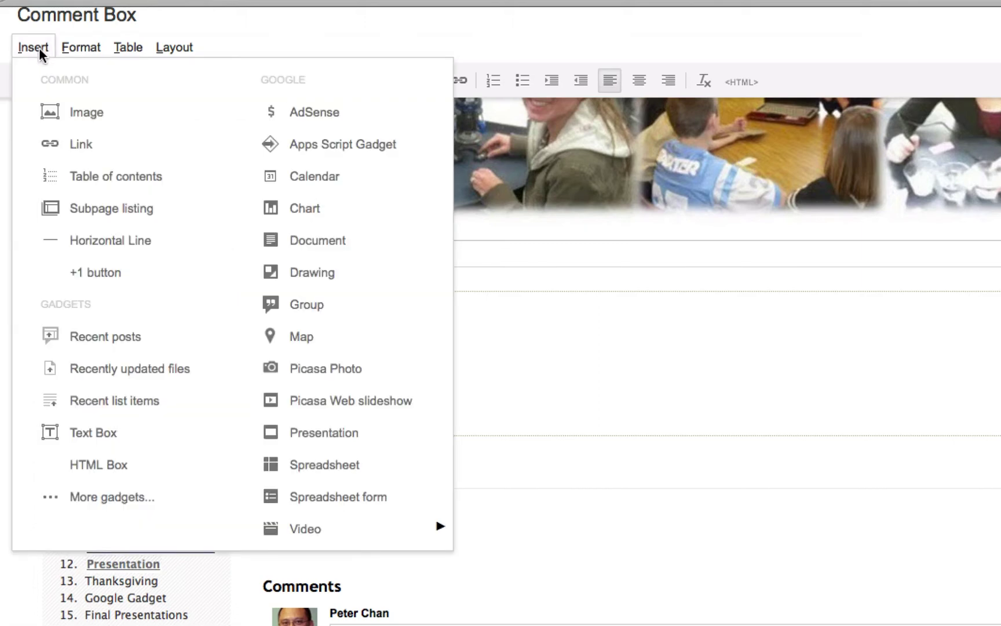
click(135, 498)
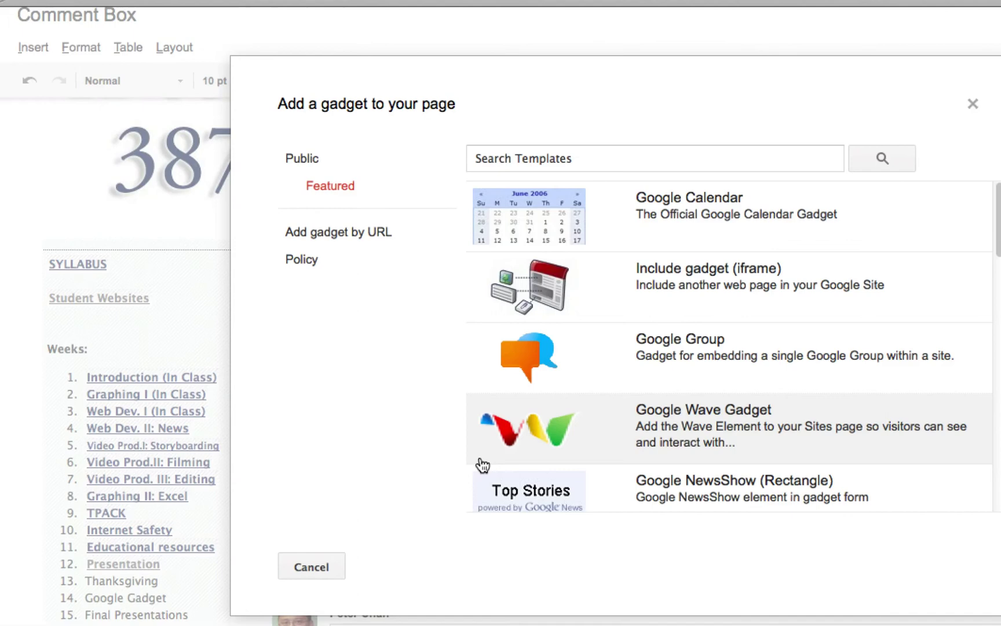
click(339, 245)
click(553, 206)
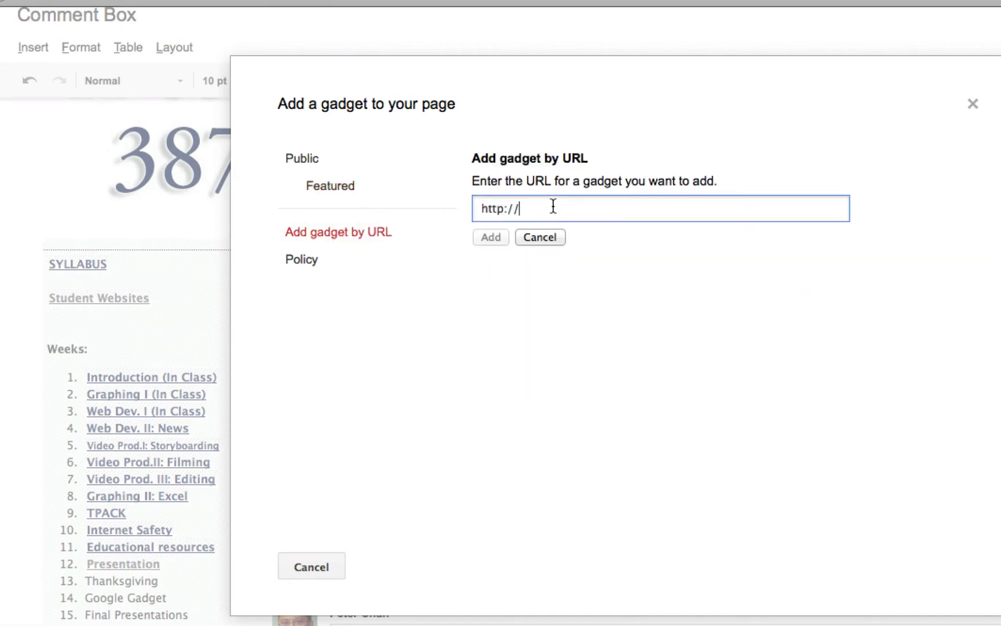
key(shift+Left)
key(shift+Left)
key(shift+Left)
key(shift+Left)
key(shift+Left)
key(shift+Left)
key(shift+Left)
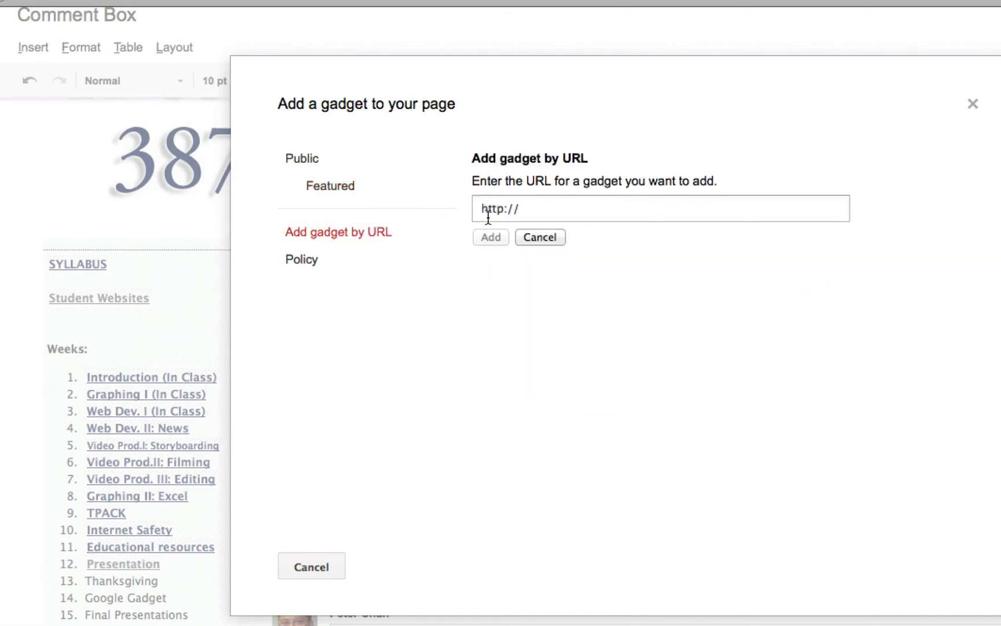
click(538, 211)
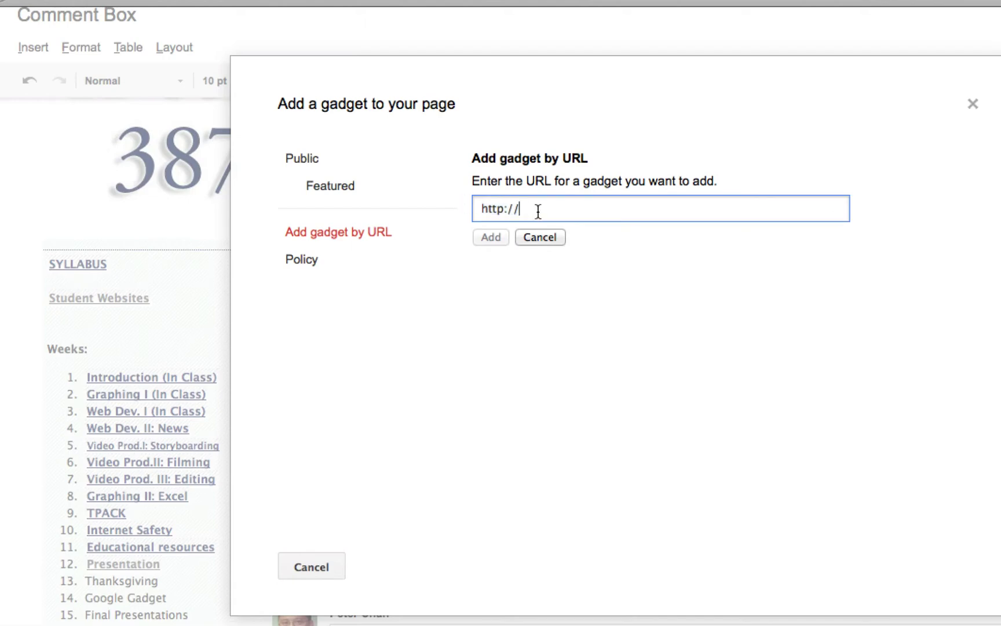
key(BackSpace)
key(BackSpace)
key(BackSpace)
key(BackSpace)
key(BackSpace)
key(BackSpace)
key(BackSpace)
key(super+v)
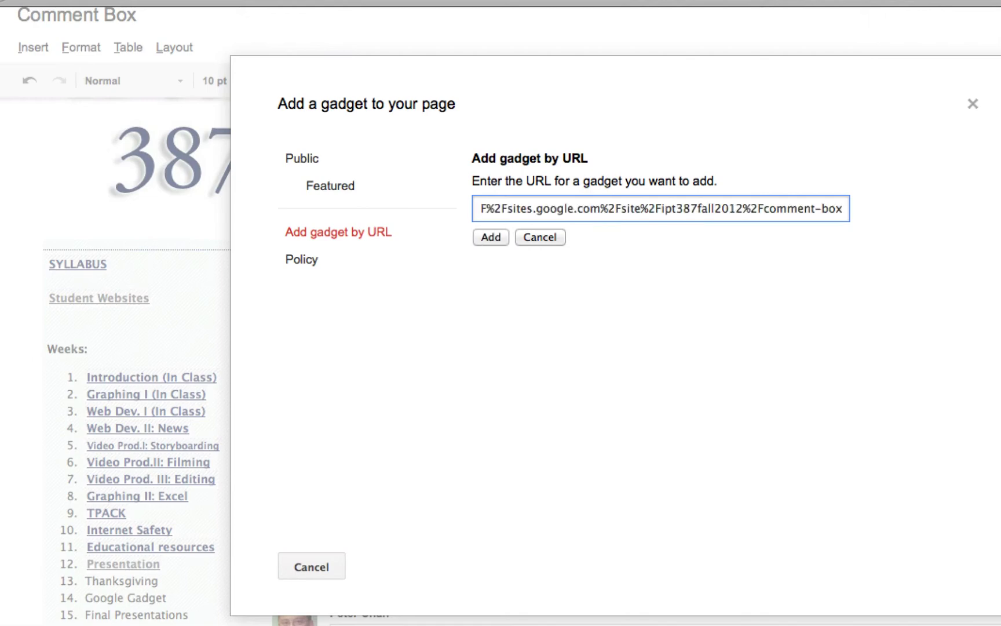
key(super+a)
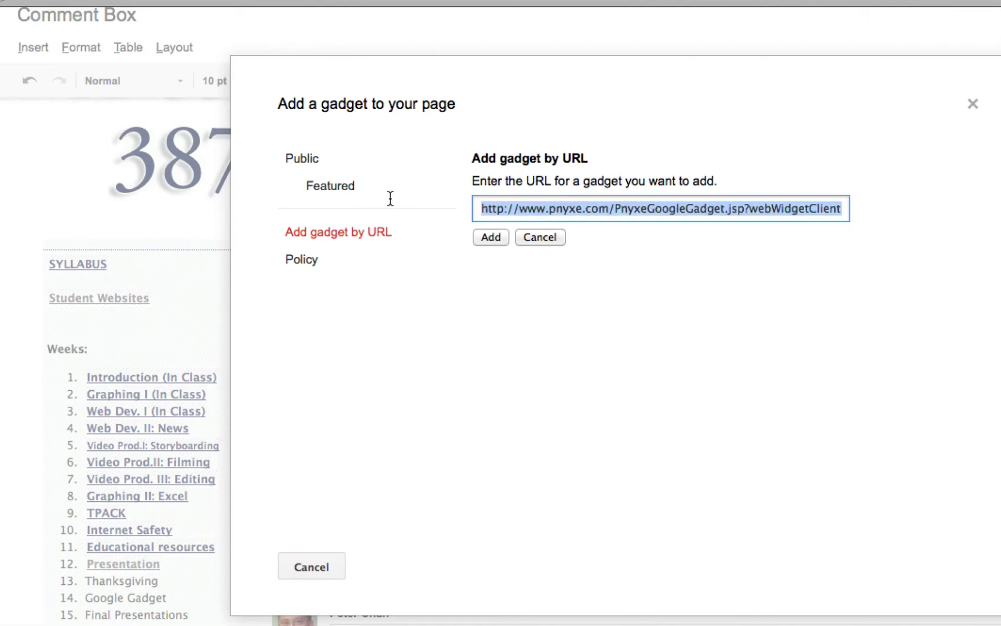
click(498, 236)
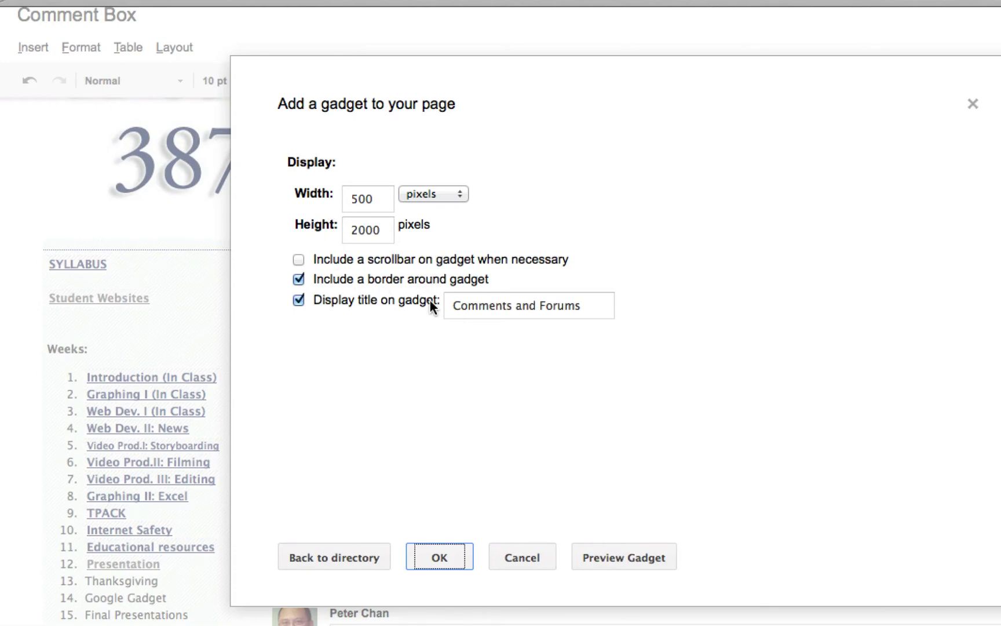
Change the gadget height from 2000 to 1000 pixels and insert it on the page
click(374, 231)
click(382, 231)
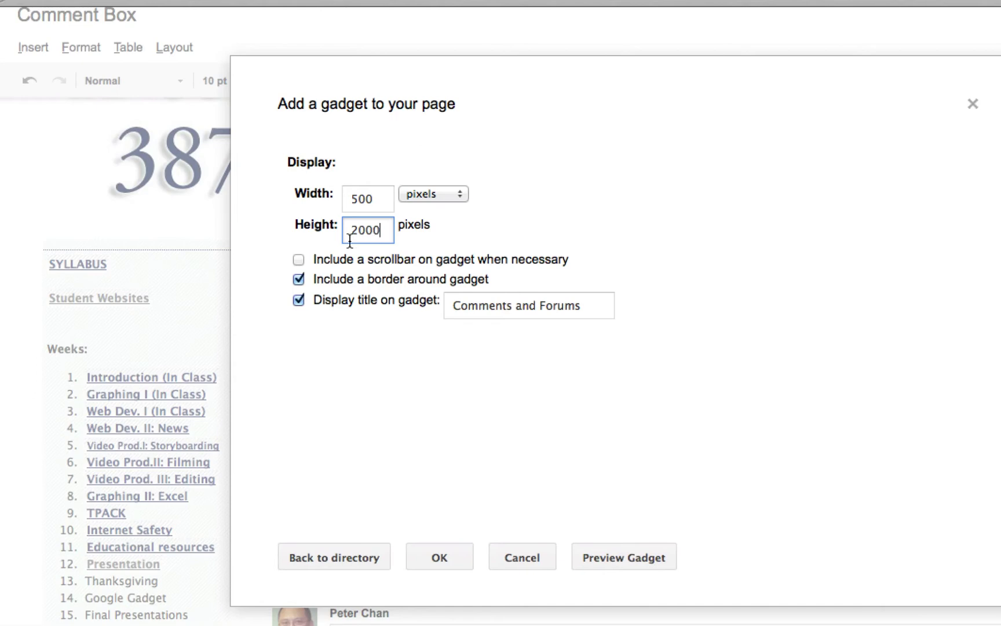
double_click(360, 234)
text(1000)
click(446, 560)
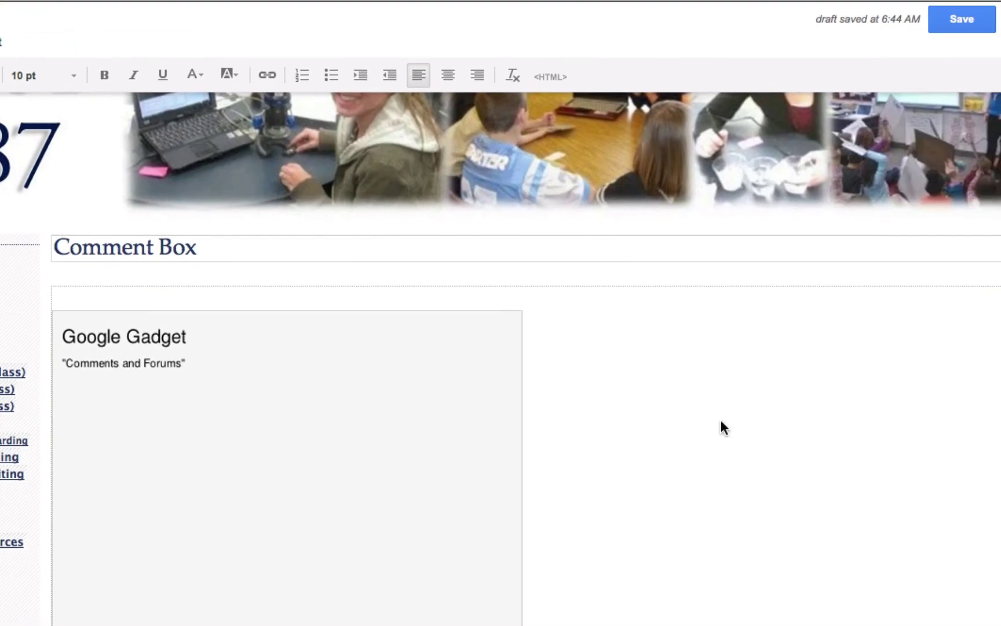
Save the Comment Box page and check the live comment box on it
click(980, 28)
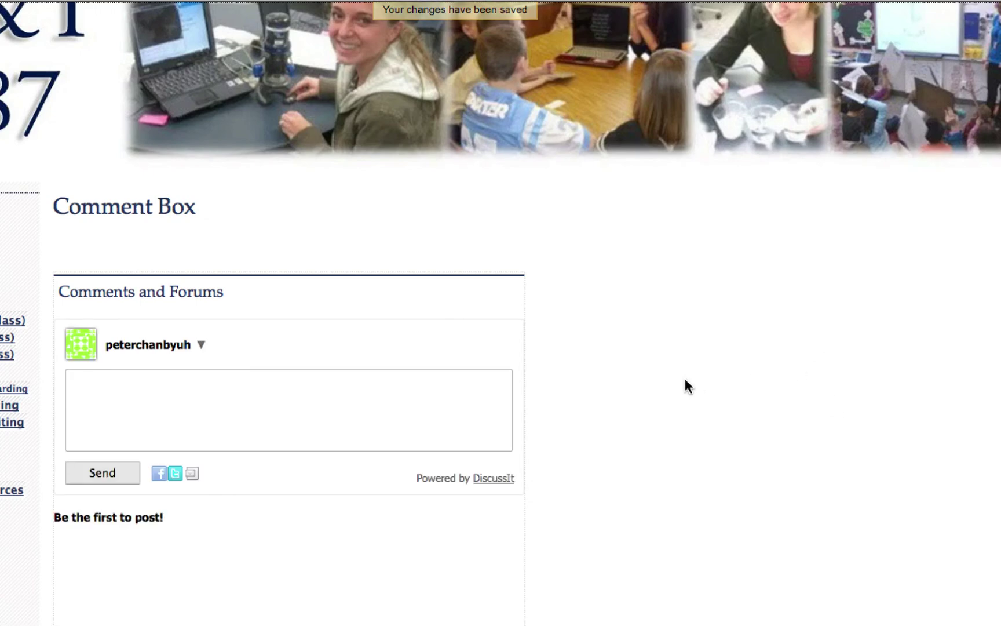
scroll(686, 382, up, 5)
scroll(686, 382, down, 6)
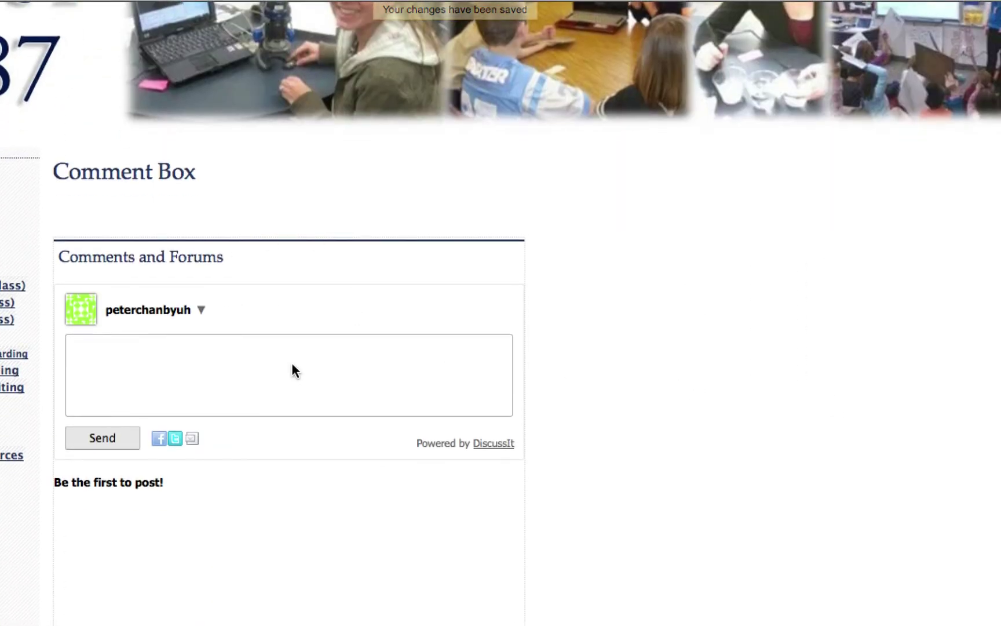
Post the comment 'This is just a test comment.' without sharing, then dismiss the notice
click(227, 378)
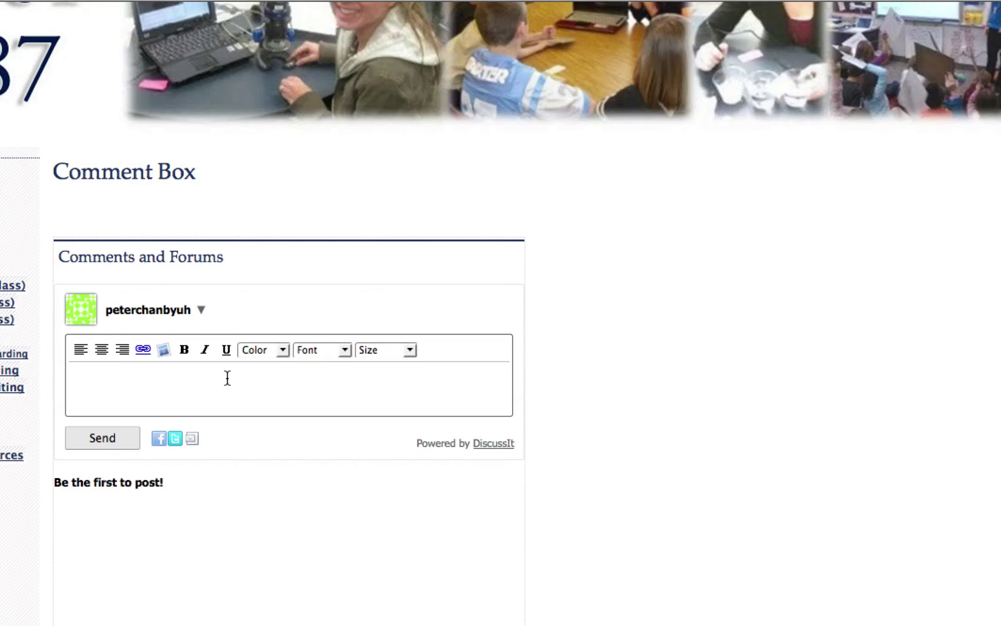
text(This is a)
key(BackSpace)
key(BackSpace)
text(just a test comment.)
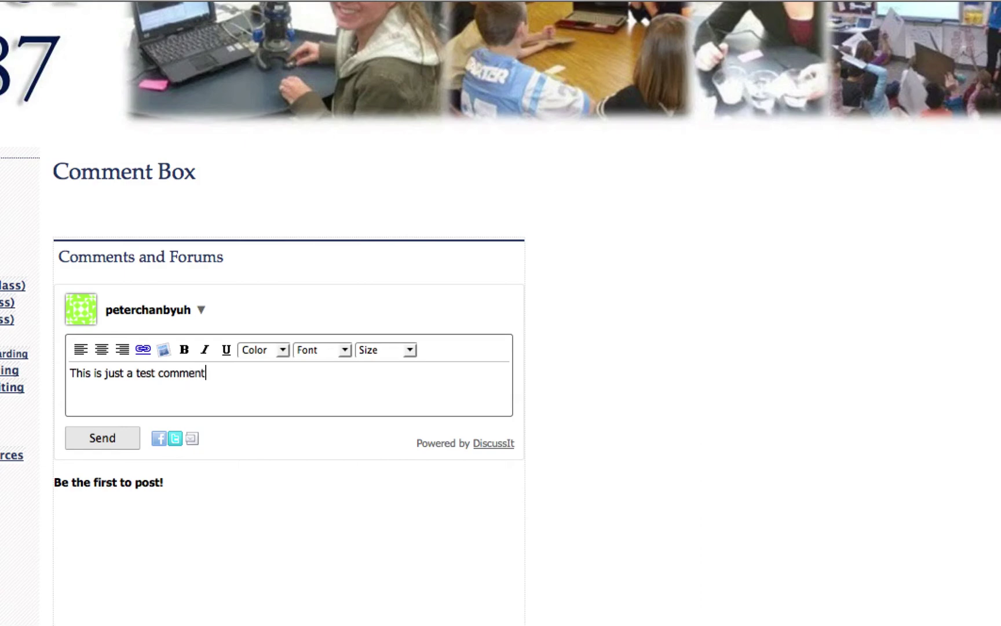
click(110, 438)
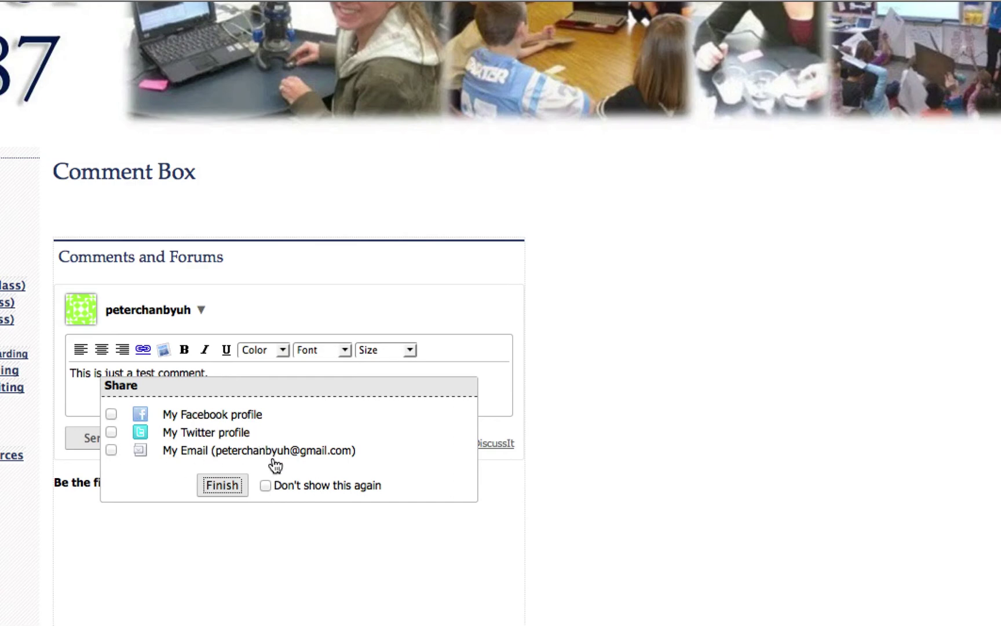
click(220, 486)
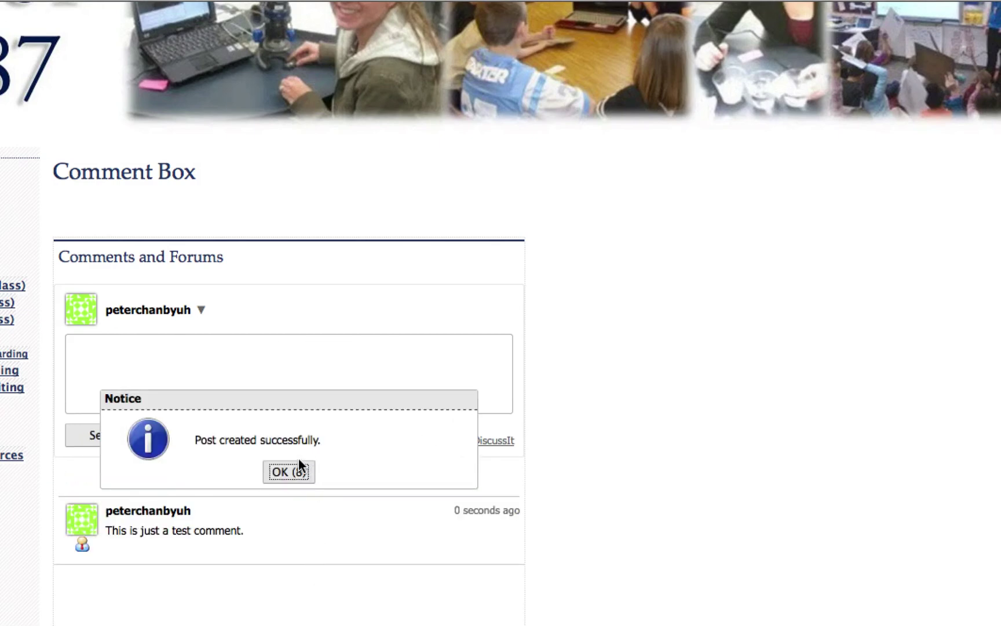
click(290, 471)
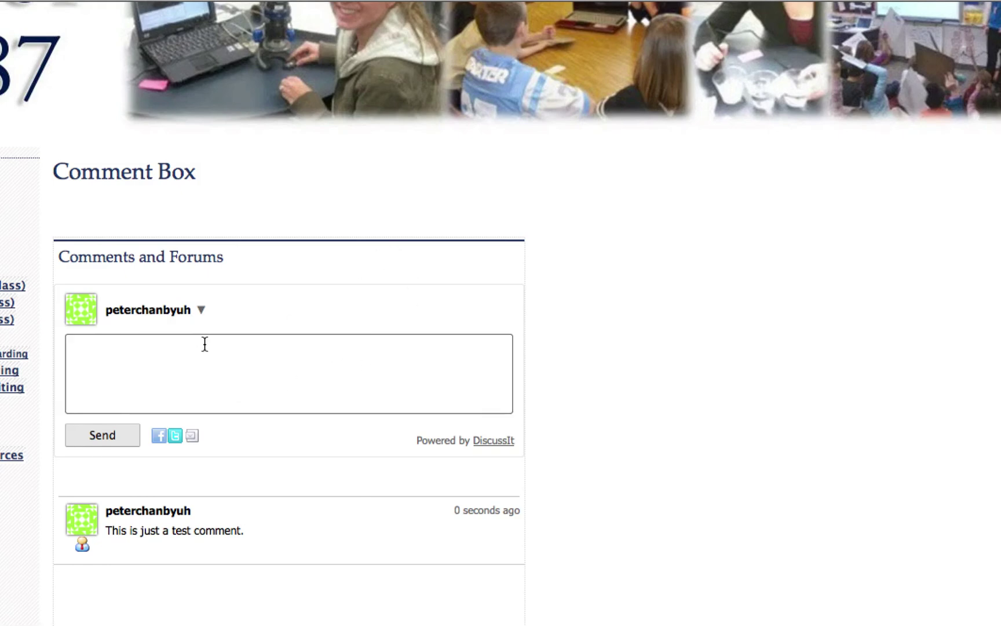
mouse_move(309, 527)
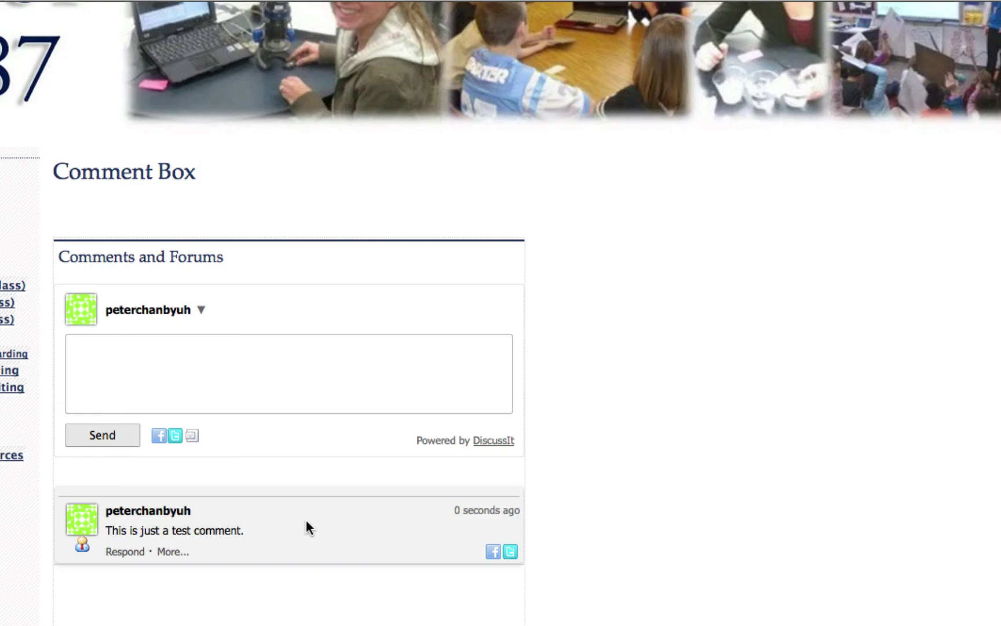
click(176, 544)
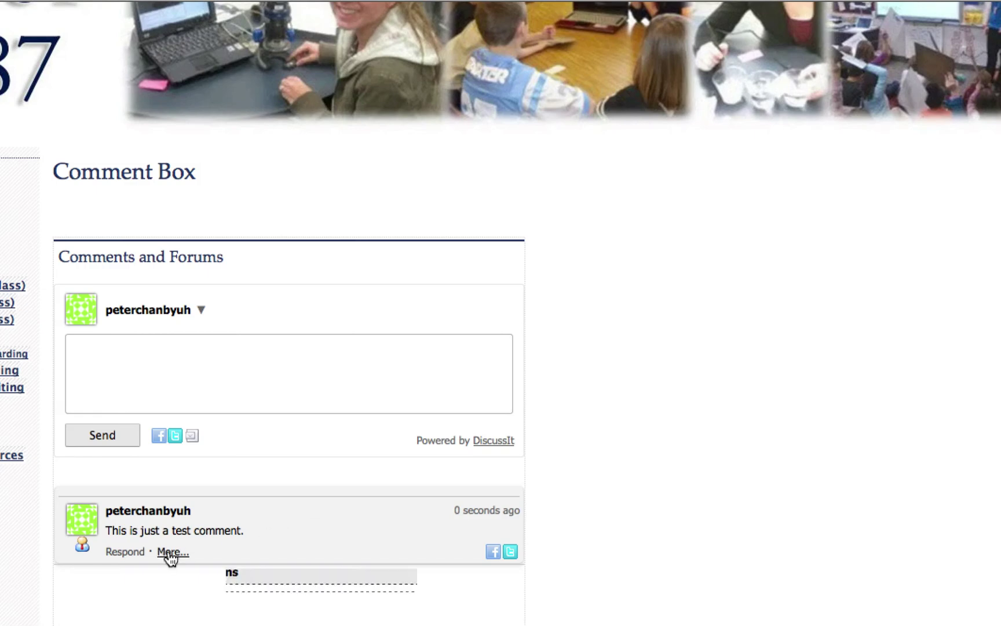
scroll(396, 530, down, 5)
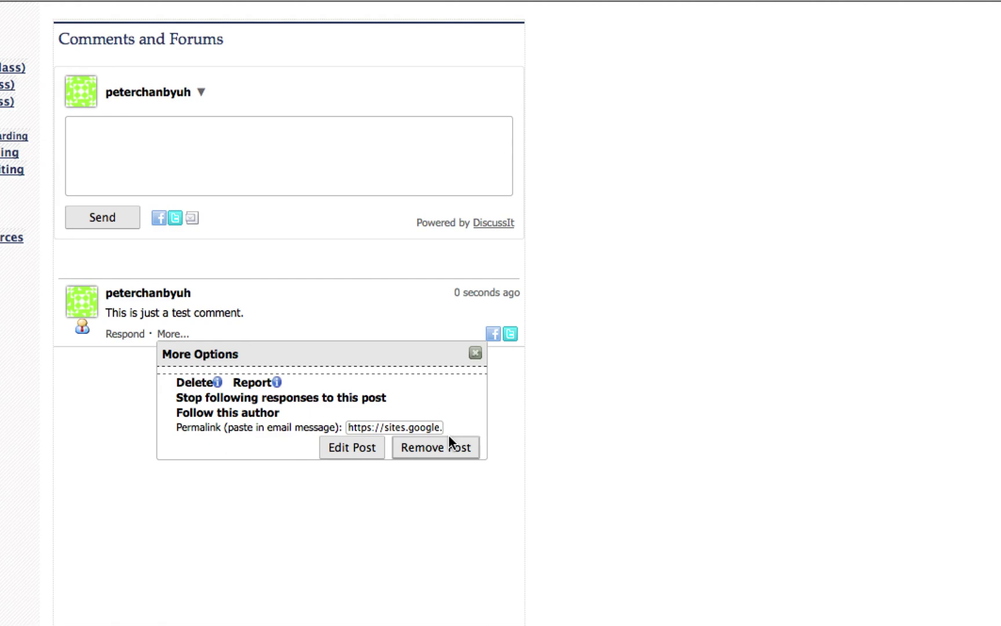
click(475, 355)
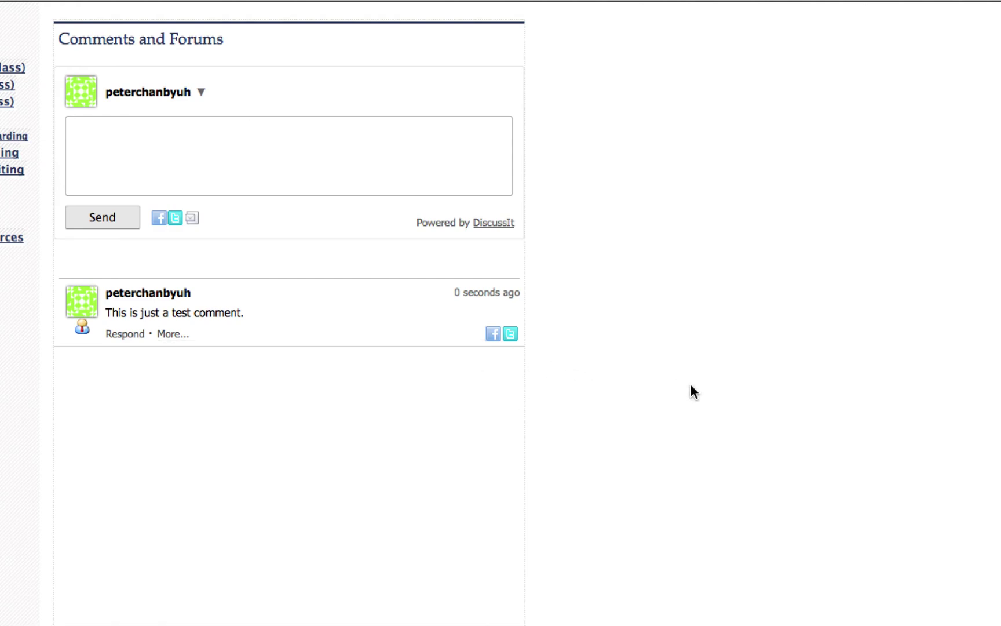
scroll(694, 391, up, 8)
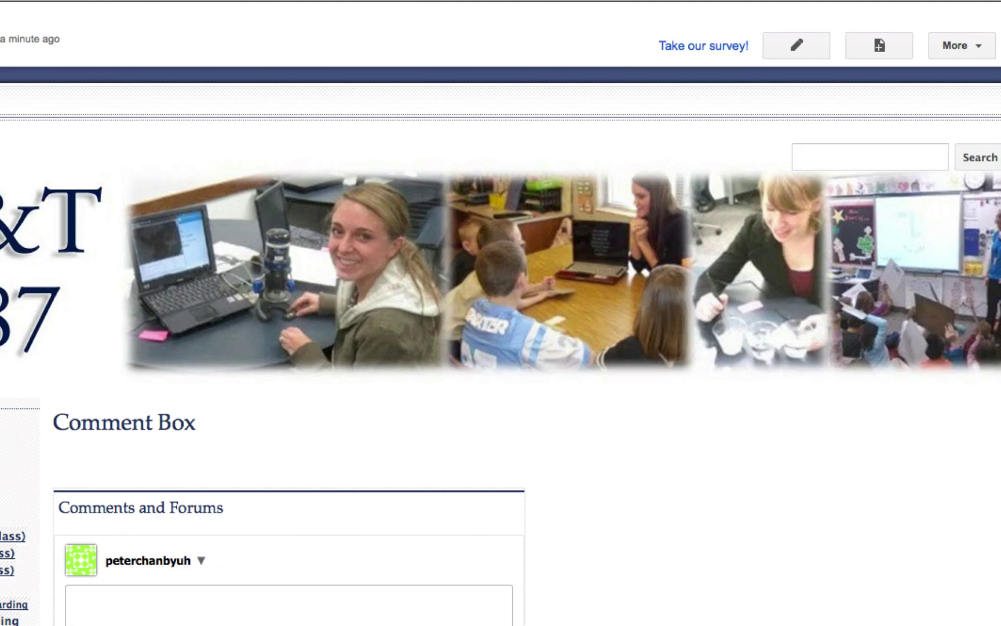